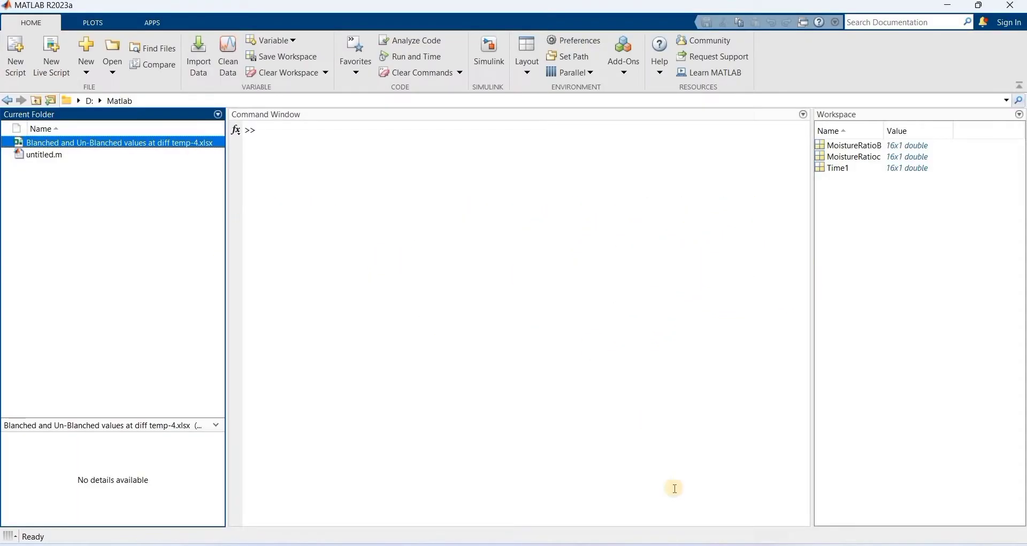
Switch to the 'Blanched and Un-Blanched values' Excel workbook with the 70 °C jackfruit drying data
{"action": "left_click", "coordinate": [691, 508]}
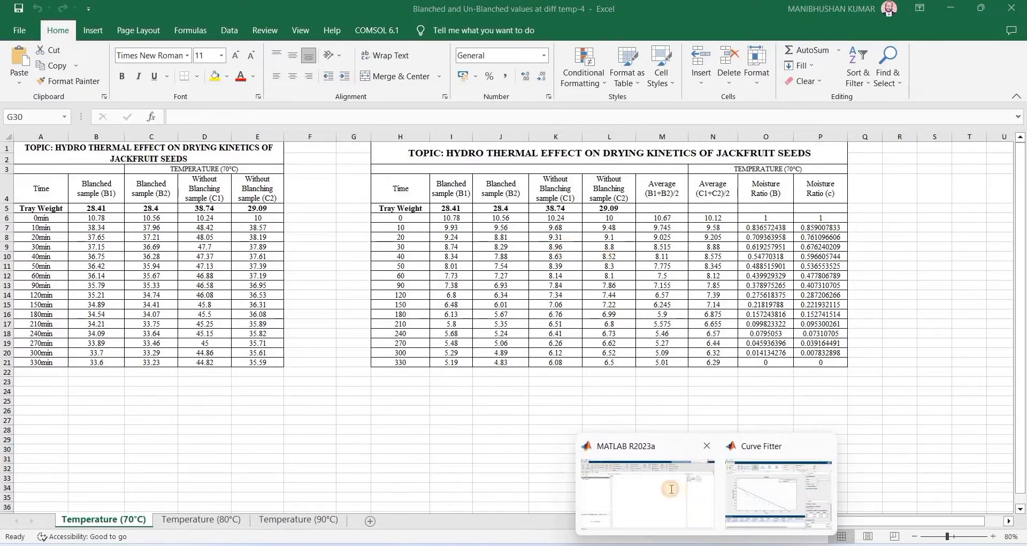
Return to MATLAB R2023a, where Time1 and the two moisture-ratio variables are loaded
{"action": "left_click", "coordinate": [672, 488]}
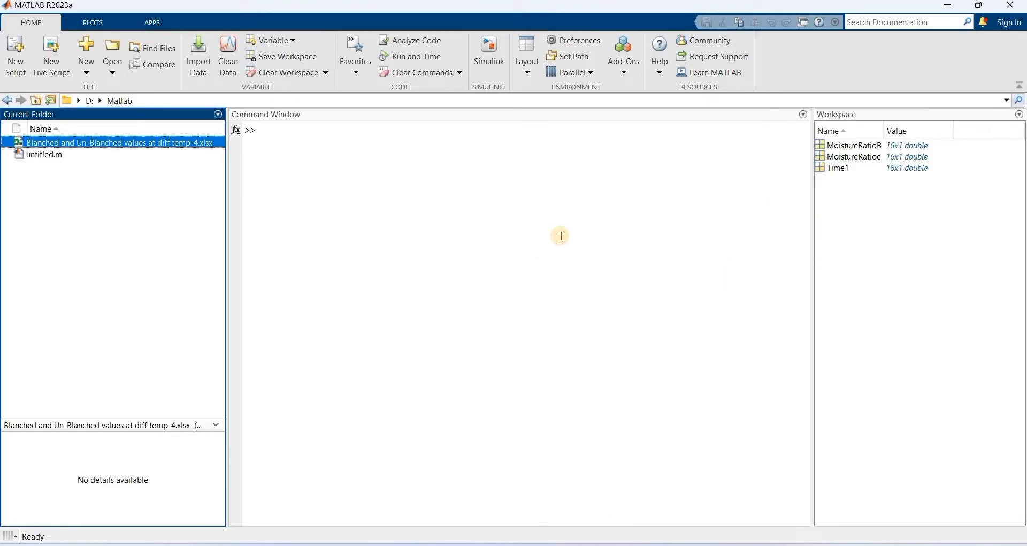
Launch the Curve Fitter app from the APPS gallery
{"action": "left_click", "coordinate": [161, 24]}
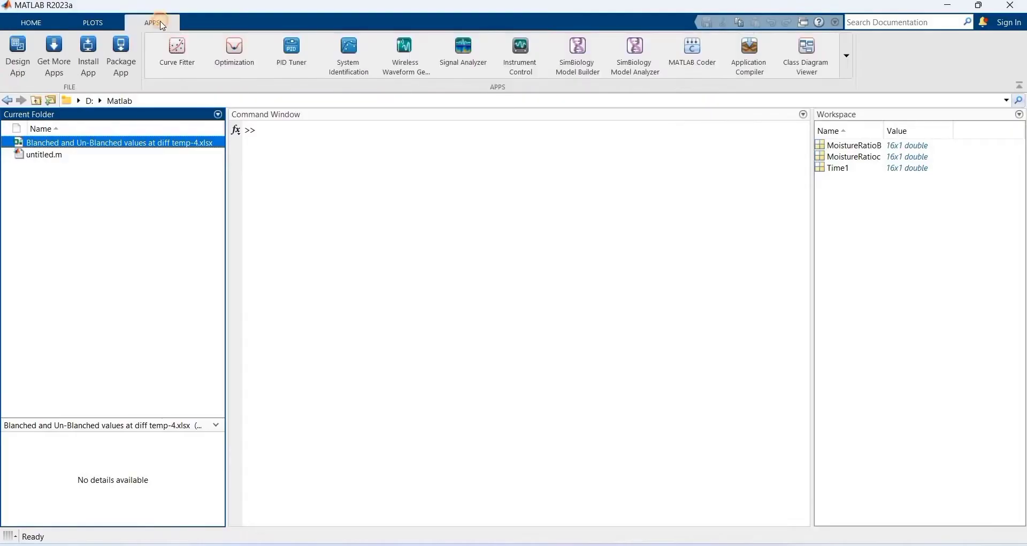
{"action": "left_click", "coordinate": [191, 52]}
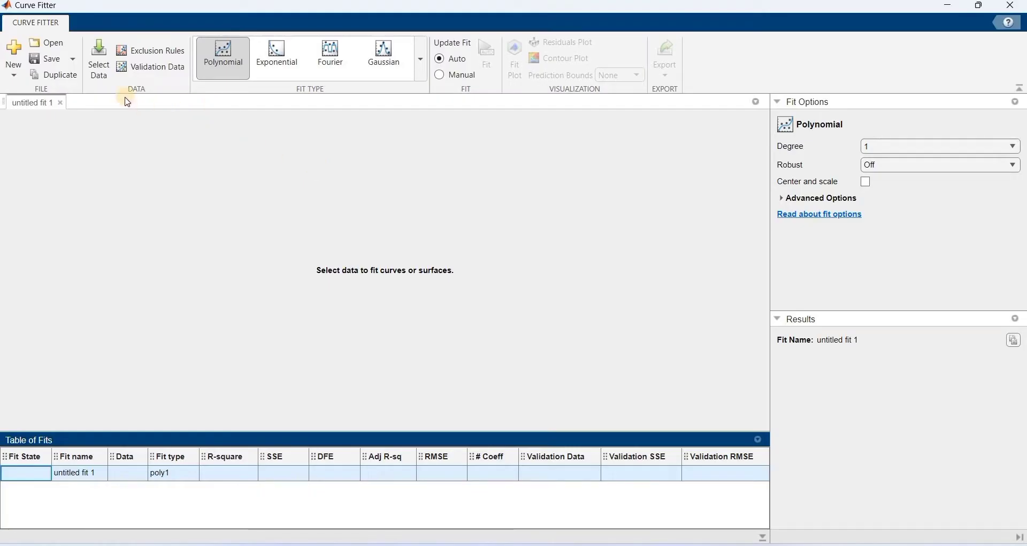
Select Time1 as X data and MoistureRatioB as Y data for a linear fit
{"action": "left_click", "coordinate": [103, 83]}
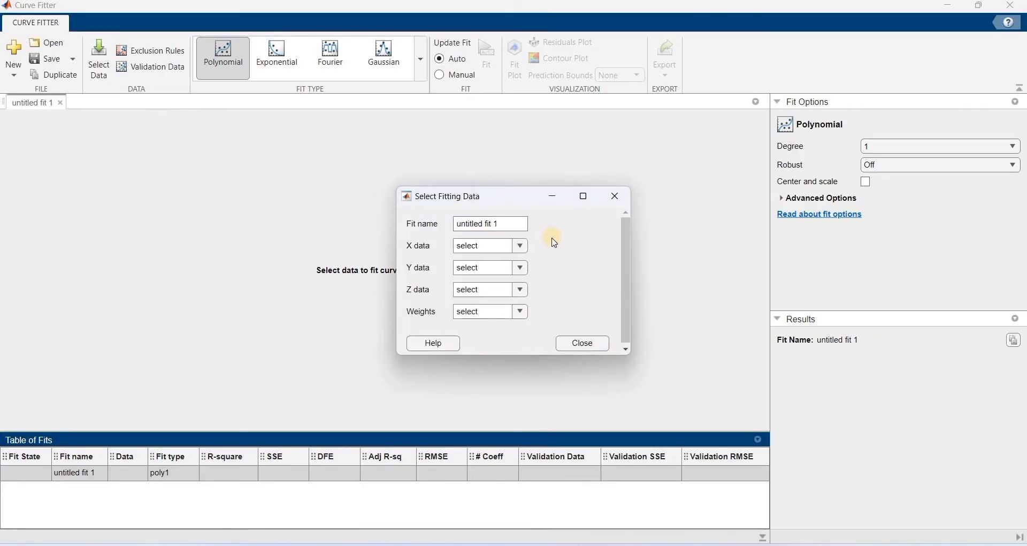
{"action": "left_click", "coordinate": [523, 246]}
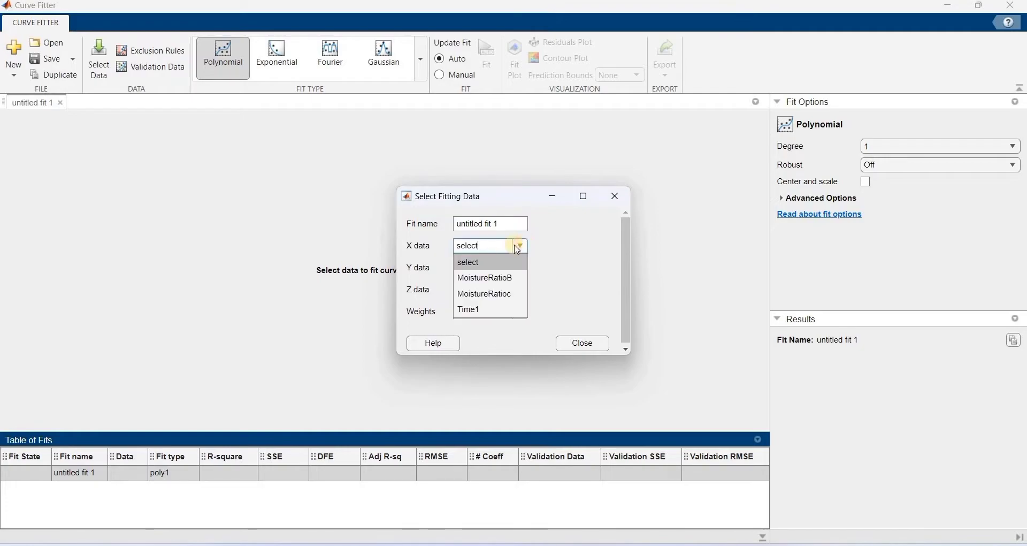
{"action": "left_click", "coordinate": [488, 309]}
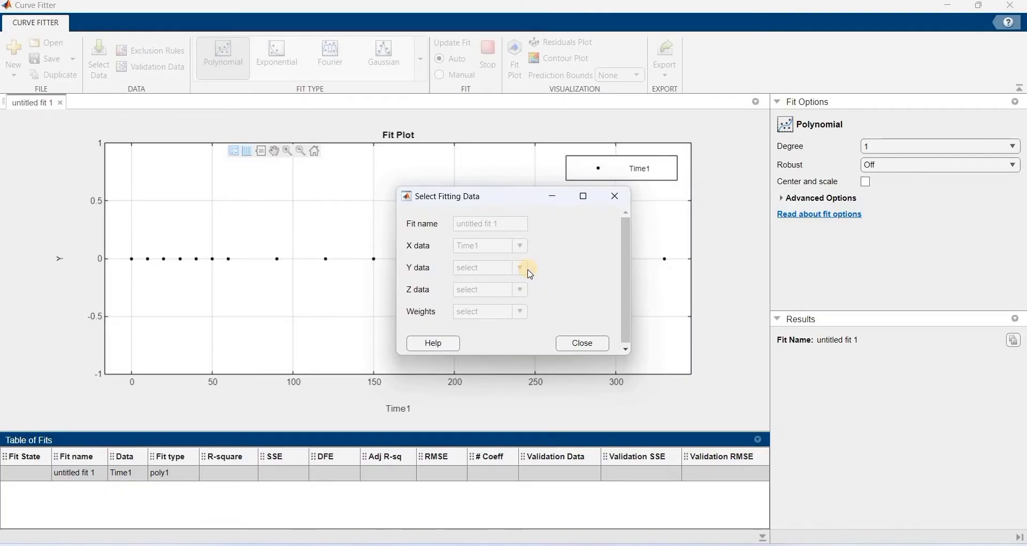
{"action": "left_click", "coordinate": [523, 270]}
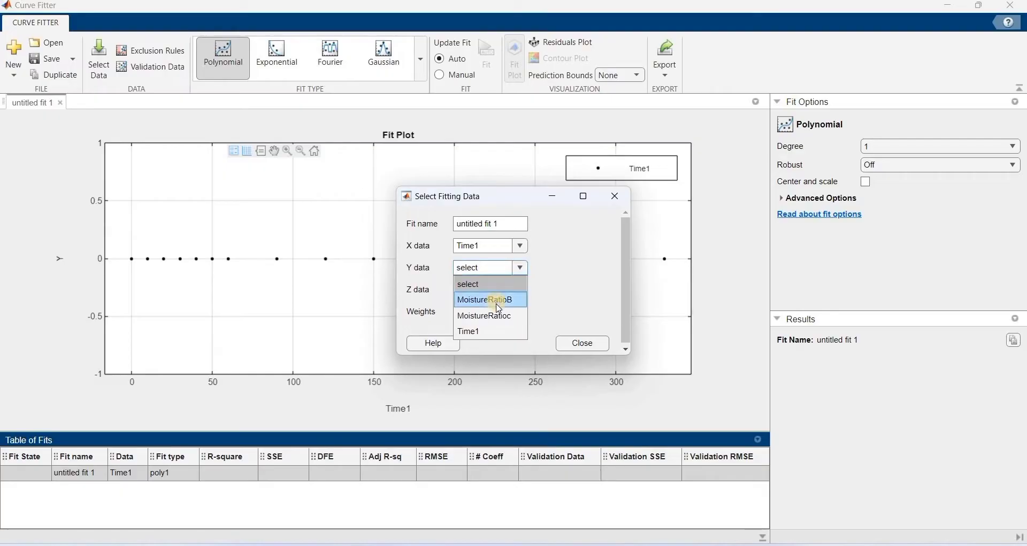
{"action": "left_click", "coordinate": [499, 301]}
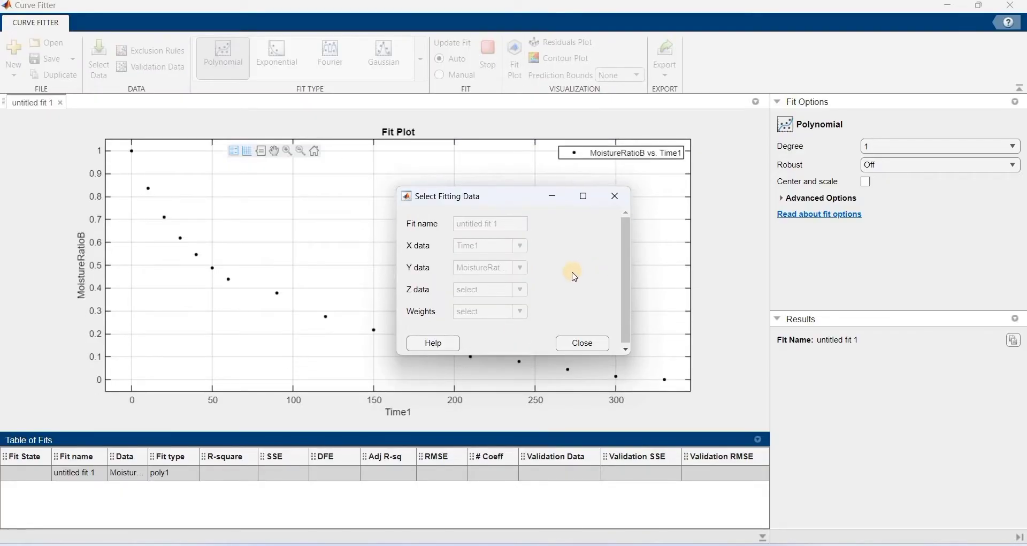
{"action": "left_click", "coordinate": [588, 345]}
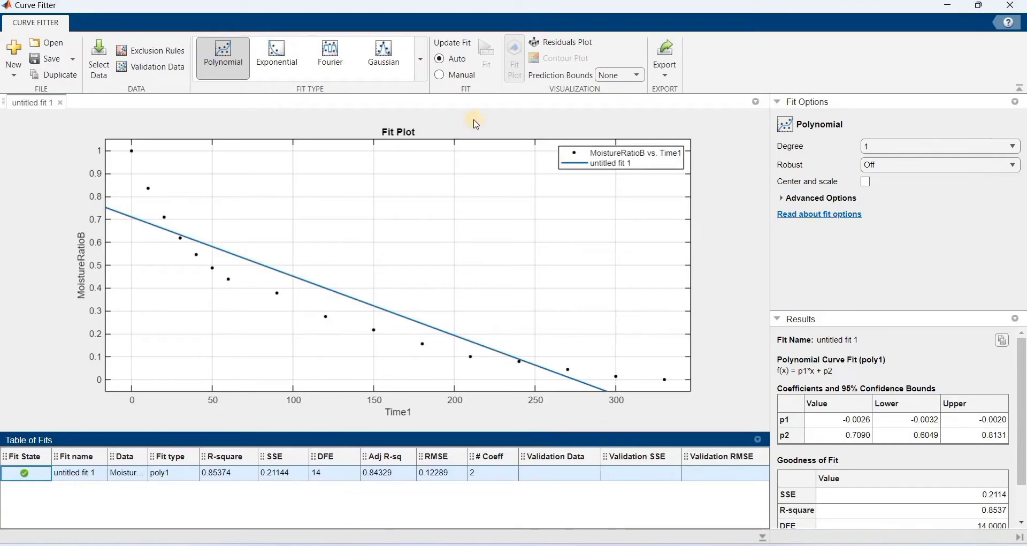
Change the fit type to Custom Equation, giving a*exp(-b*x)+c with R-square 0.98647
{"action": "left_click", "coordinate": [422, 69]}
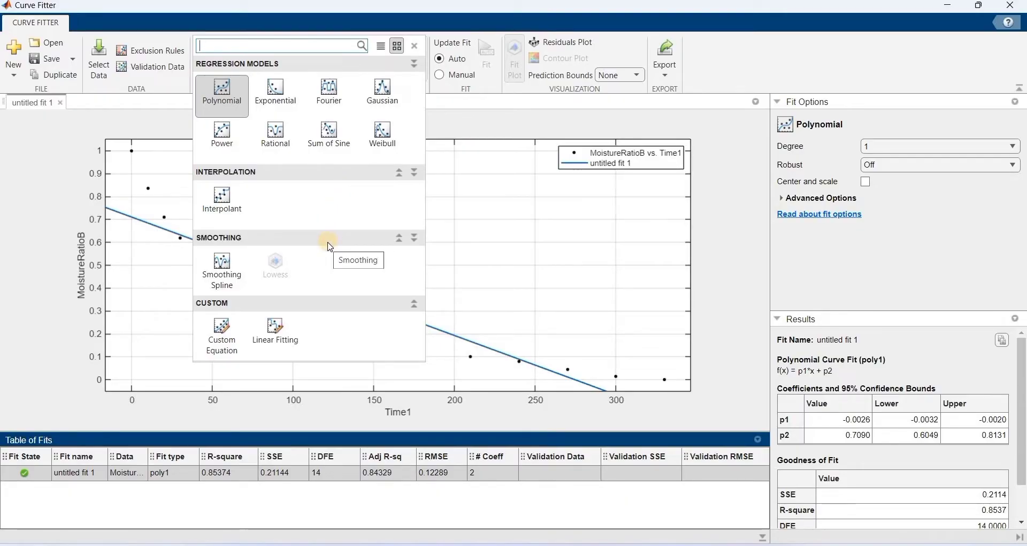
{"action": "left_click", "coordinate": [235, 343]}
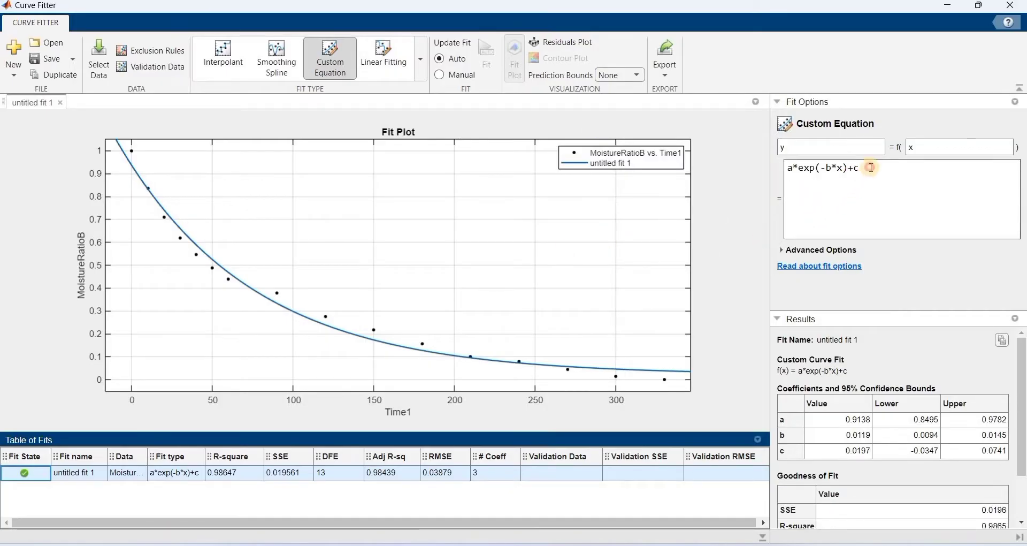
Replace the default custom equation with exp(-k*x^n)
{"action": "left_click_drag", "start_coordinate": [871, 167], "coordinate": [776, 176]}
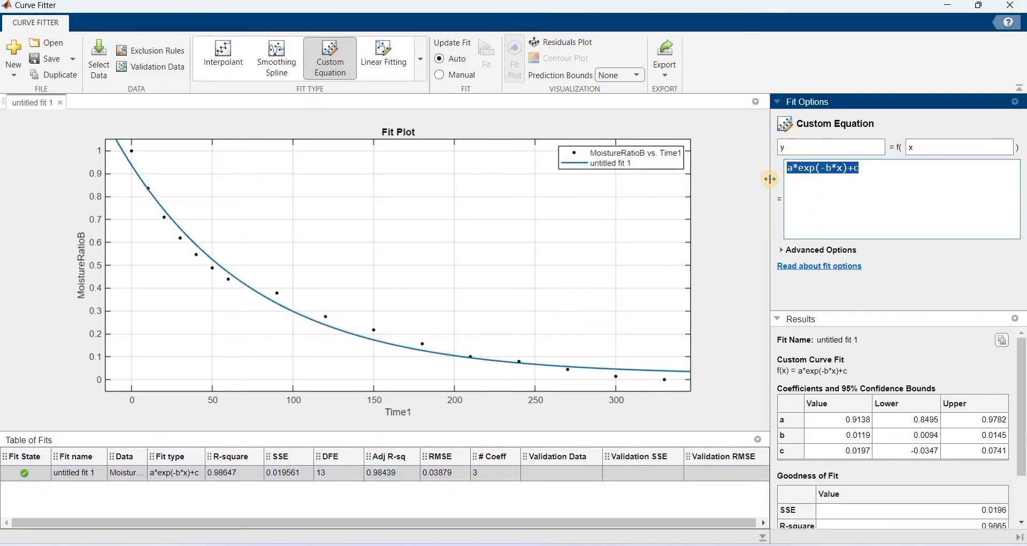
{"action": "key", "text": "BackSpace"}
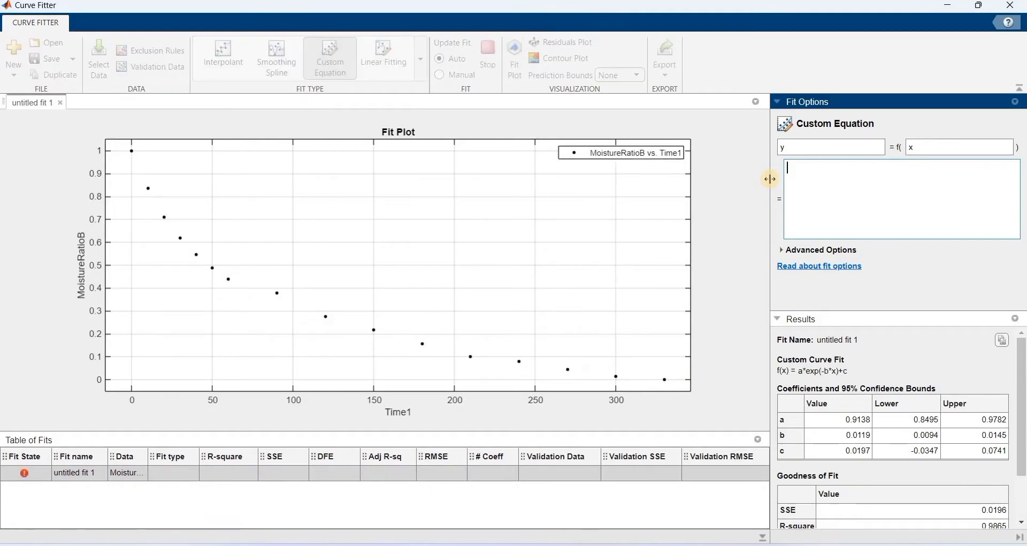
{"action": "type", "text": "e"}
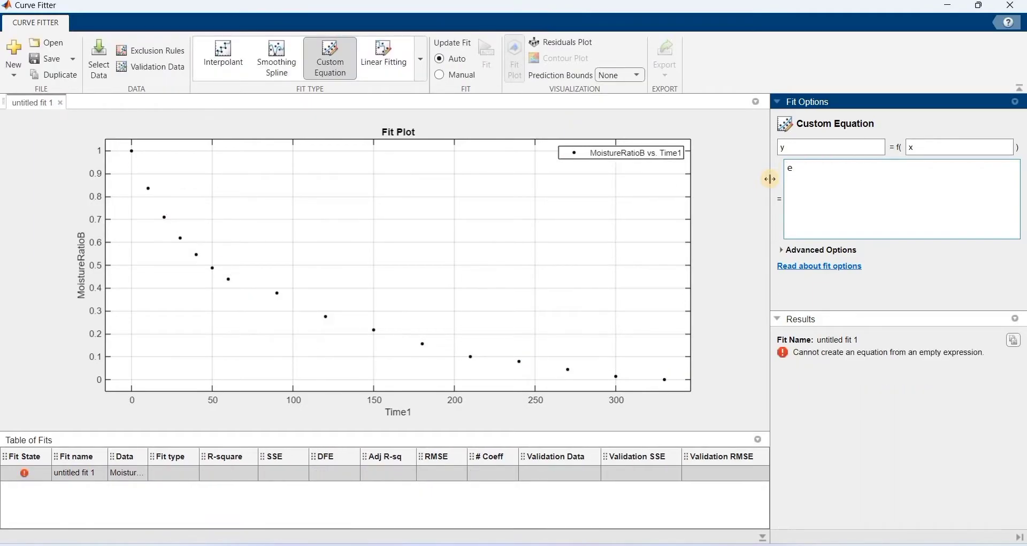
{"action": "type", "text": "xp("}
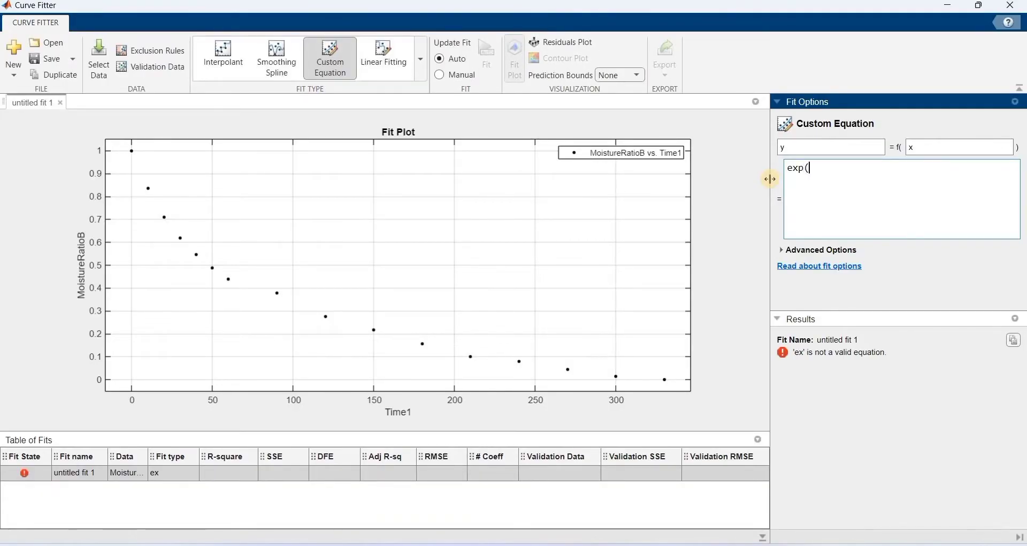
{"action": "type", "text": "-"}
{"action": "type", "text": "k"}
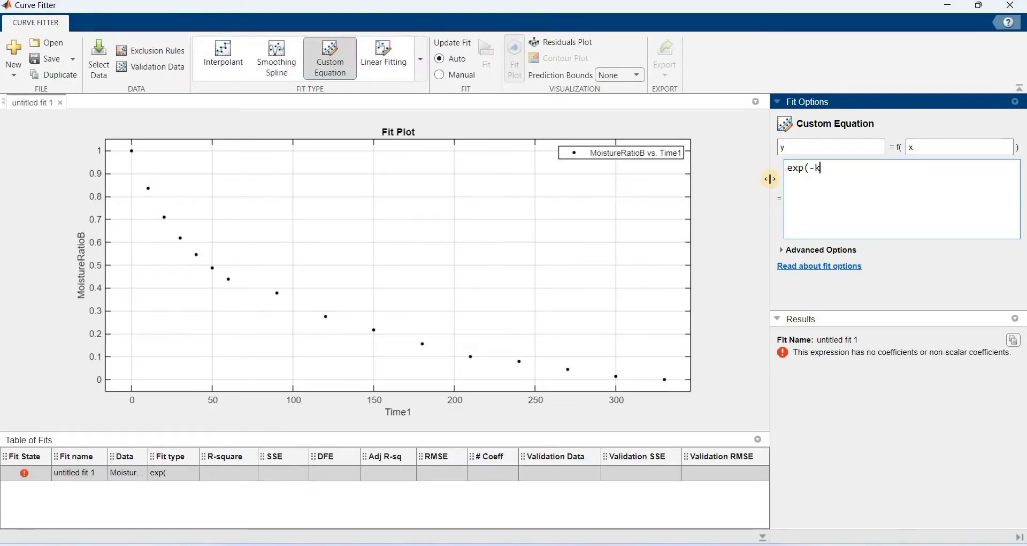
{"action": "type", "text": "*"}
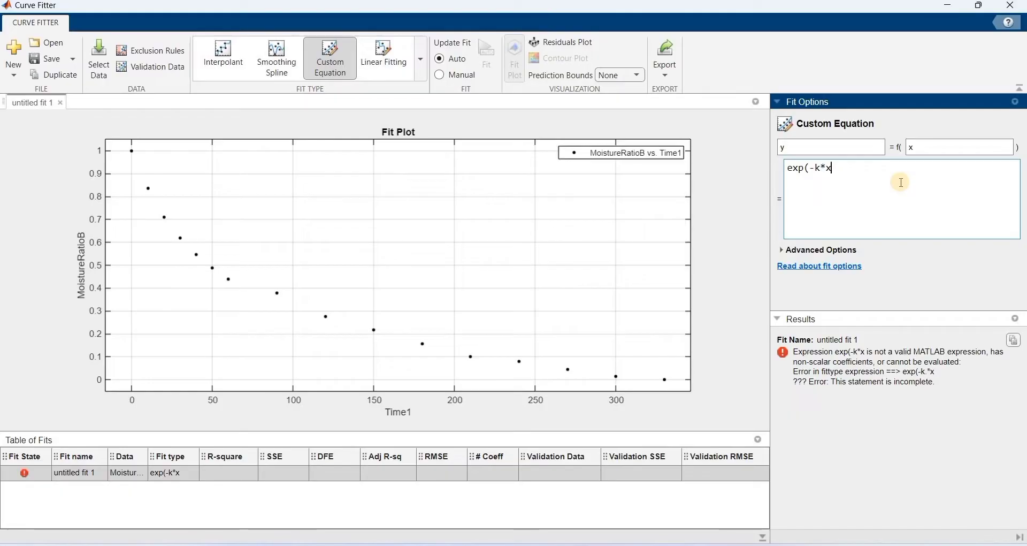
{"action": "type", "text": "n"}
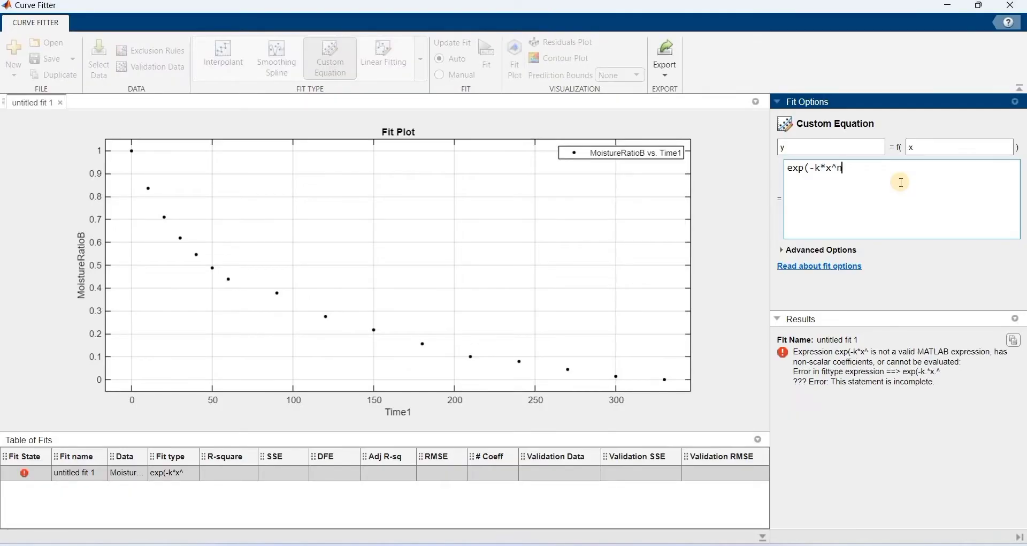
{"action": "type", "text": ")"}
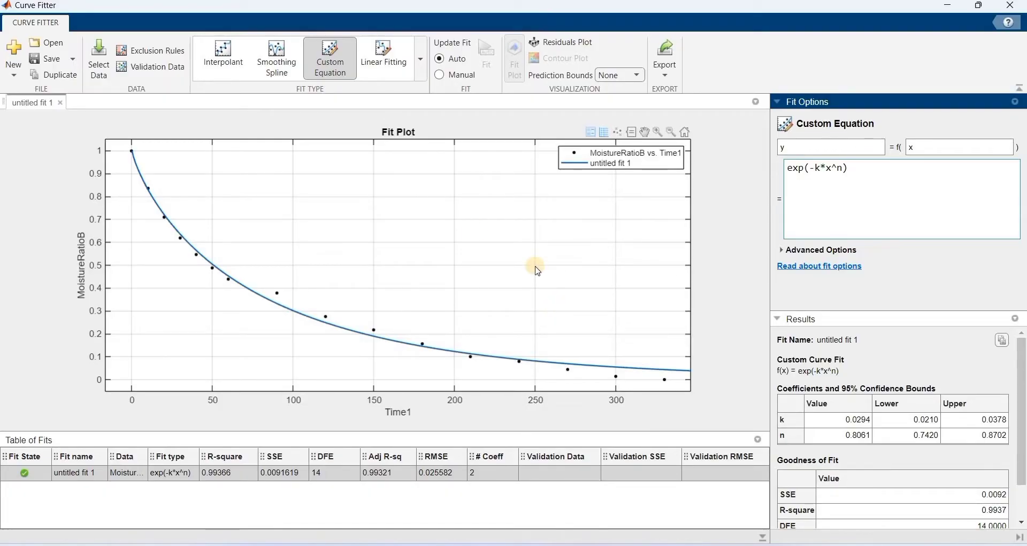
Duplicate the exp(-k*x^n) fit of MoistureRatioB into a second fit
{"action": "left_click", "coordinate": [58, 76]}
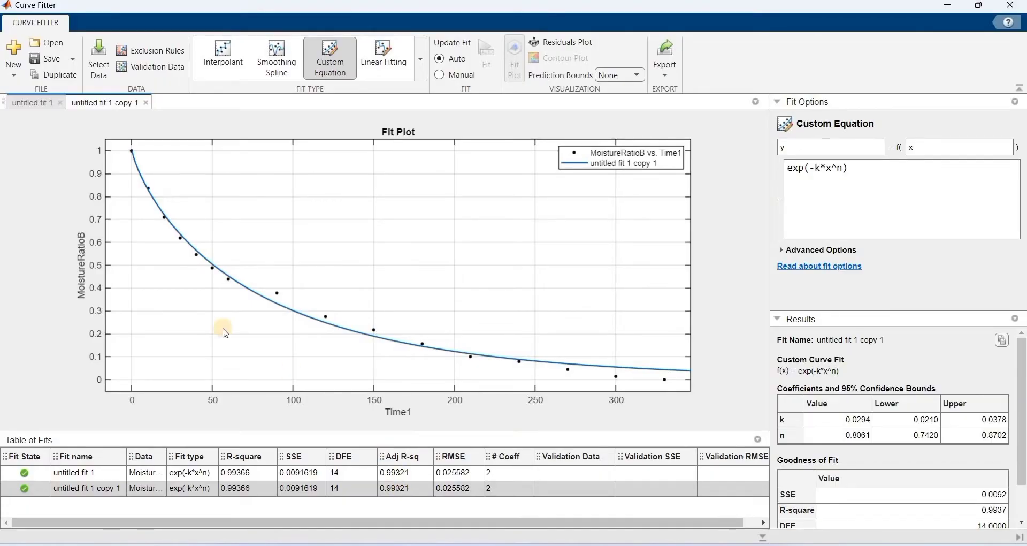
Create a new fit using Time1 as X data and MoistureRatioc as Y data
{"action": "left_click", "coordinate": [17, 77]}
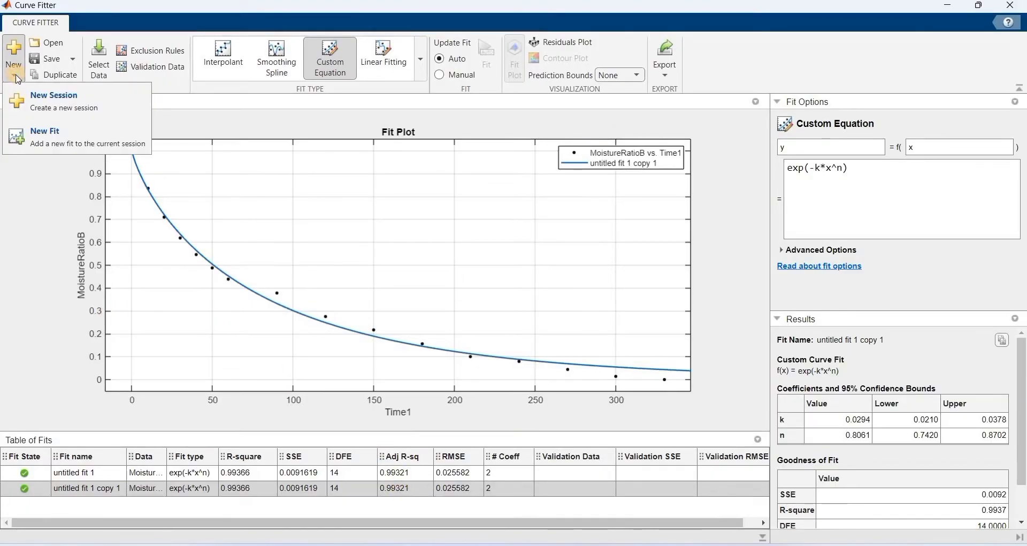
{"action": "left_click", "coordinate": [53, 139]}
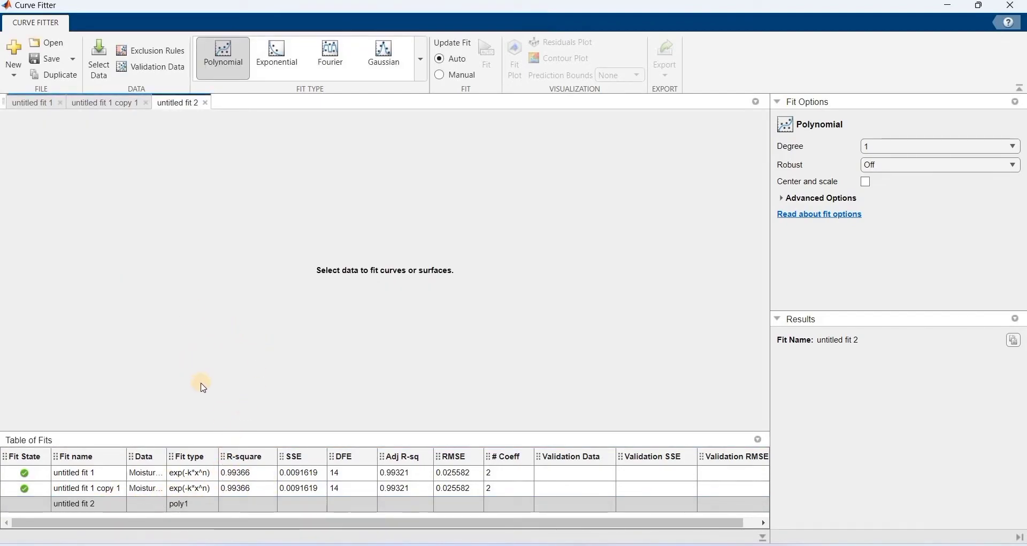
{"action": "left_click", "coordinate": [99, 60]}
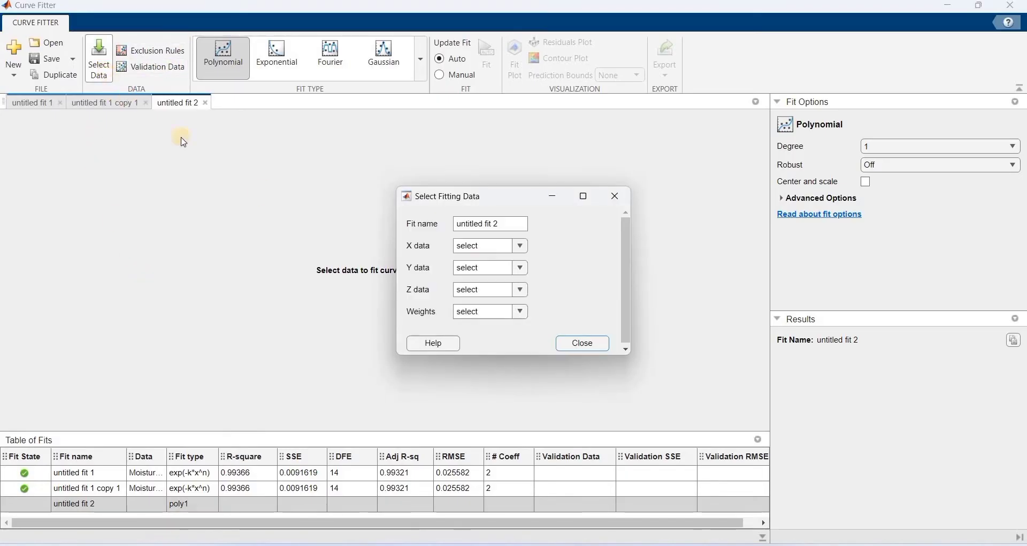
{"action": "left_click", "coordinate": [523, 245]}
{"action": "left_click", "coordinate": [523, 306]}
{"action": "left_click", "coordinate": [520, 268]}
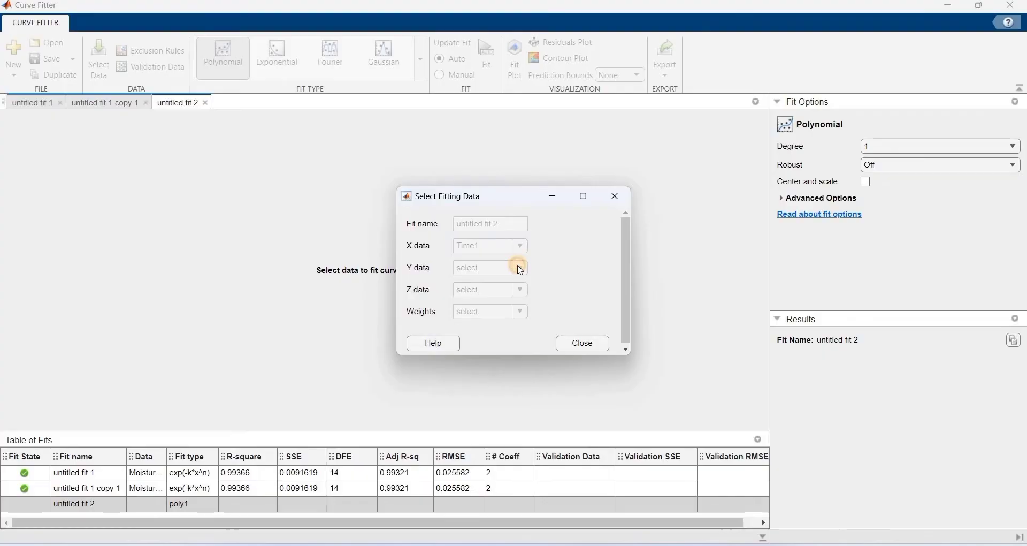
{"action": "left_click", "coordinate": [522, 267]}
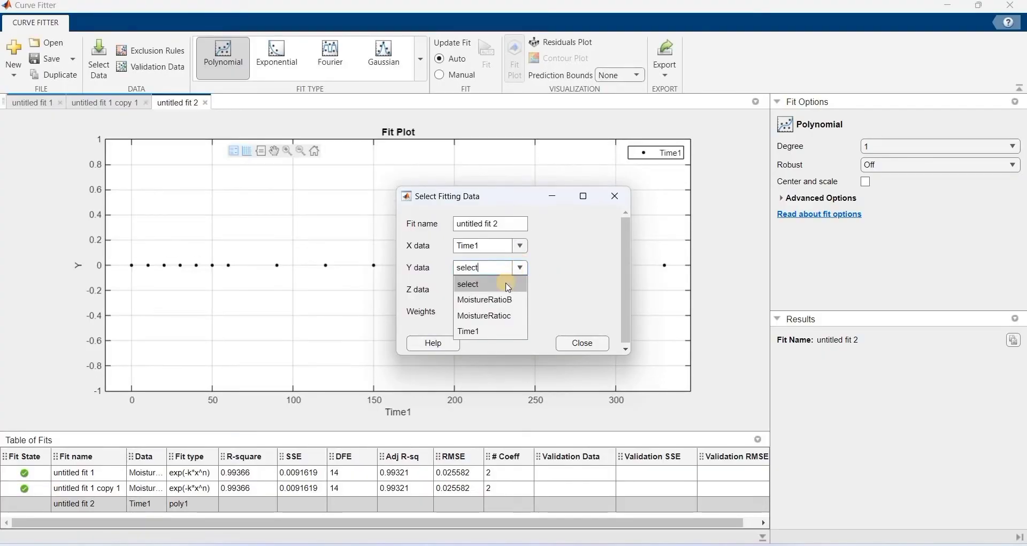
{"action": "left_click", "coordinate": [511, 318]}
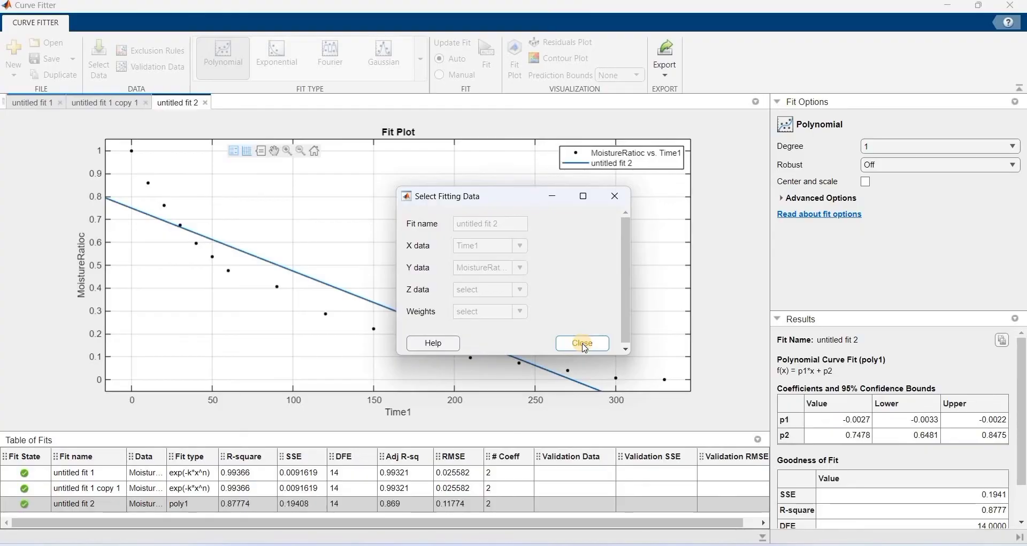
{"action": "left_click", "coordinate": [584, 344]}
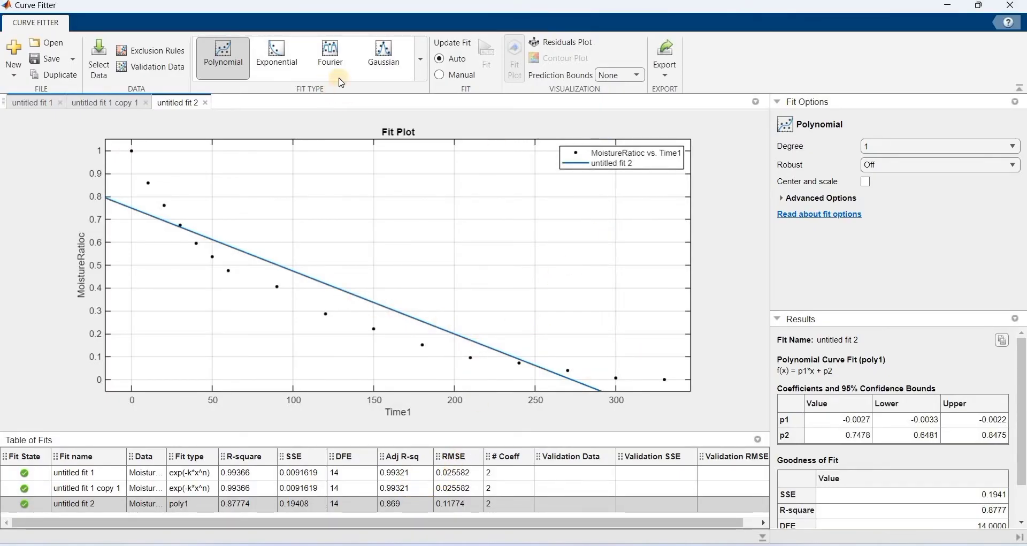
Set the MoistureRatioc fit to a custom exp(-k*x^n) equation copied from untitled fit 1
{"action": "left_click", "coordinate": [423, 68]}
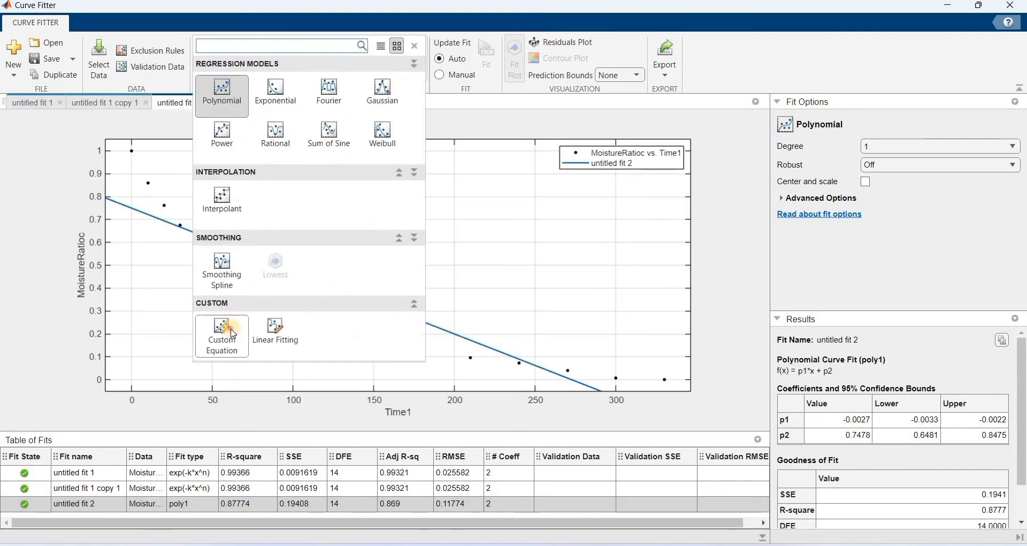
{"action": "left_click", "coordinate": [222, 336]}
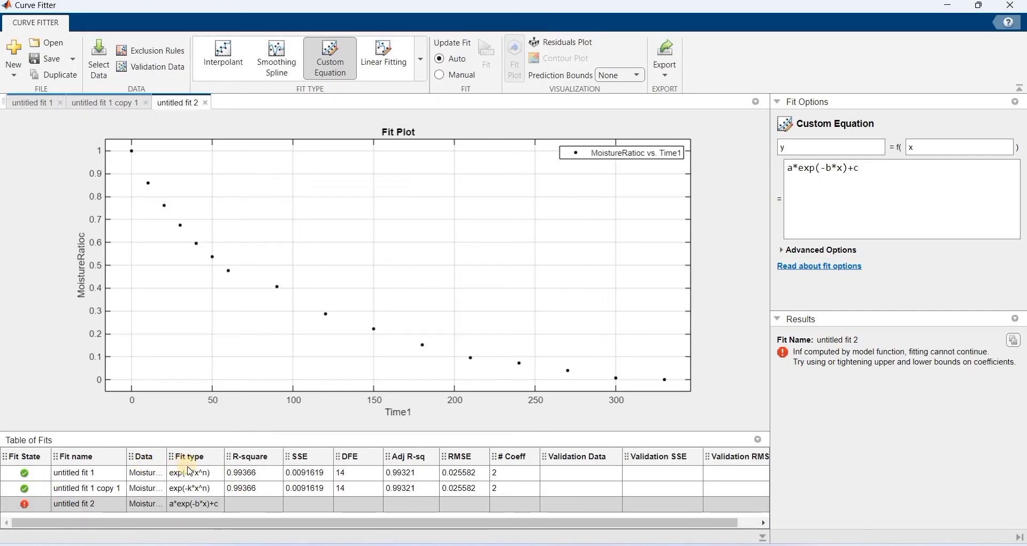
{"action": "left_click", "coordinate": [204, 472]}
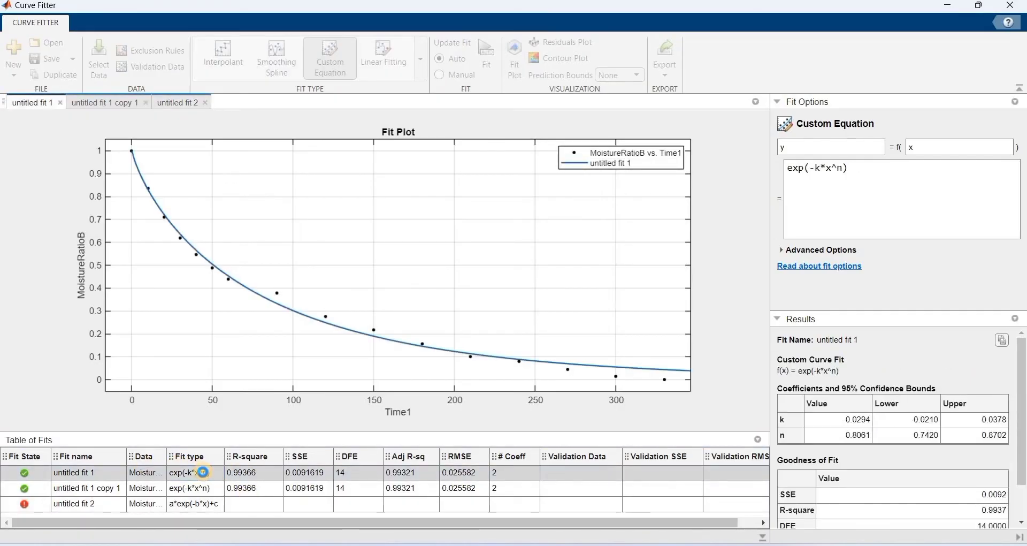
{"action": "left_click", "coordinate": [859, 198]}
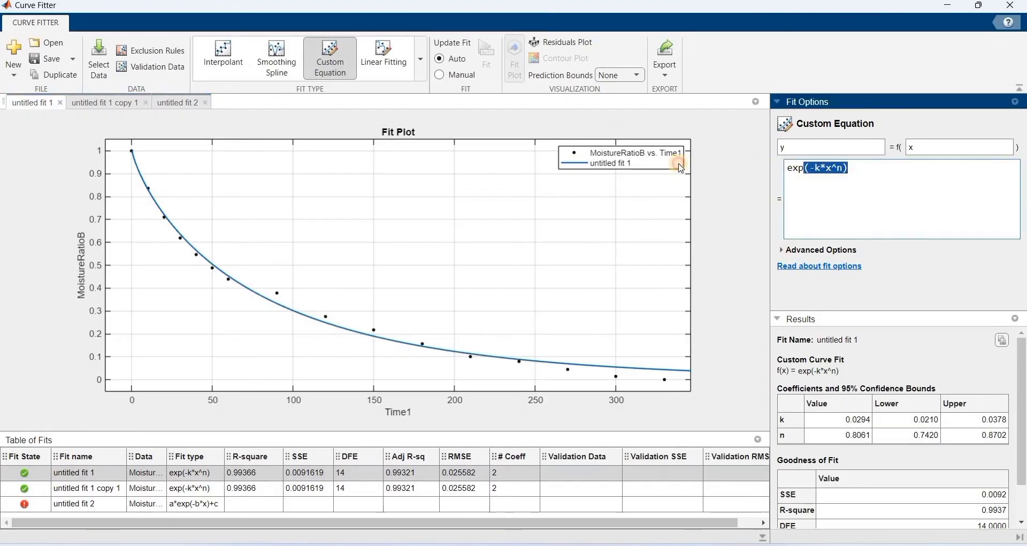
{"action": "left_click", "coordinate": [224, 504]}
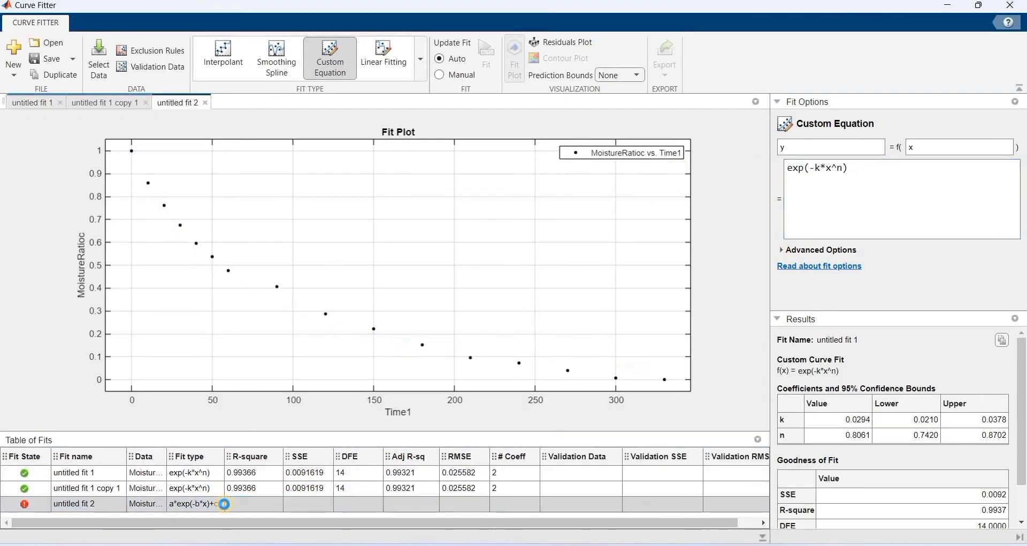
{"action": "left_click", "coordinate": [894, 171]}
{"action": "type", "text": "exp(-k*x^n)"}
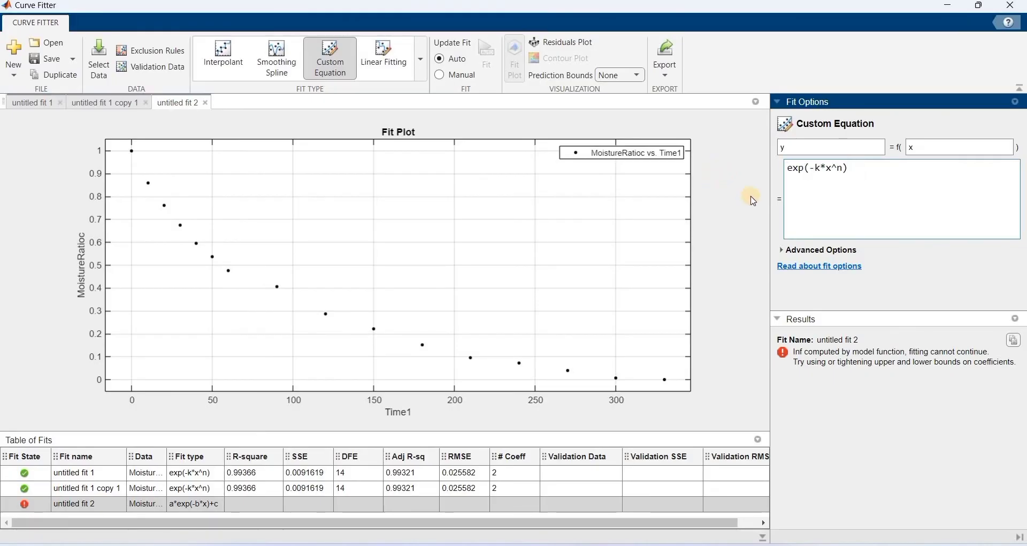